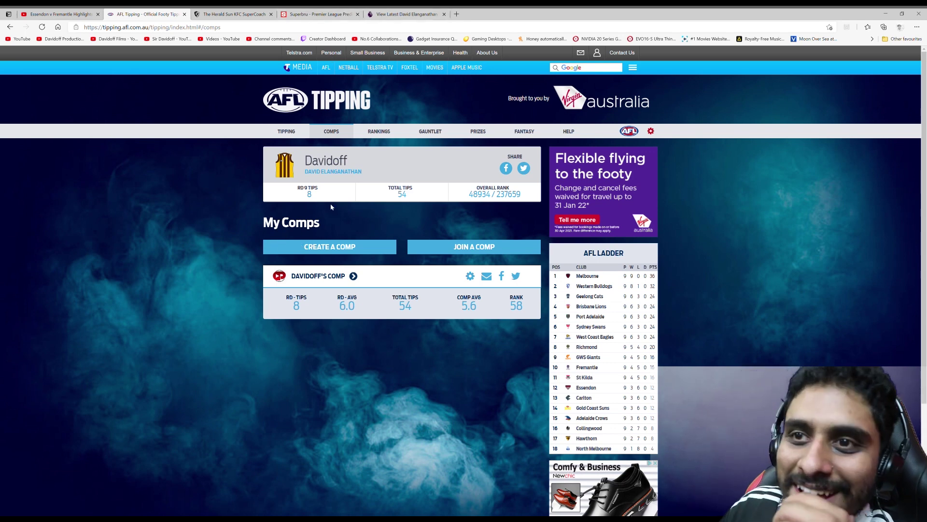
# Step: Open the Davidoff's Comp ladder and scroll through the standings
pyautogui.scroll(-2, 349, 248)
pyautogui.scroll(2, 355, 270)
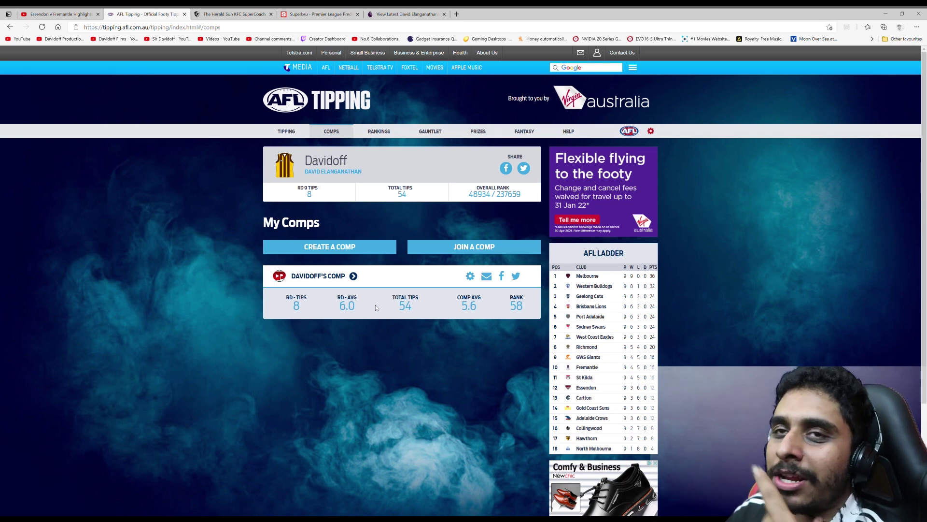
pyautogui.click(330, 281)
pyautogui.scroll(-3, 366, 300)
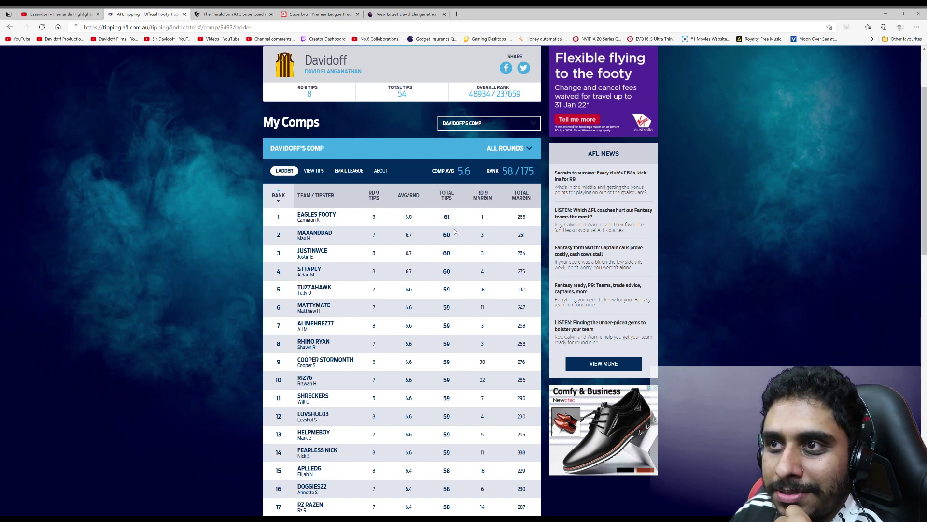
pyautogui.scroll(2, 454, 231)
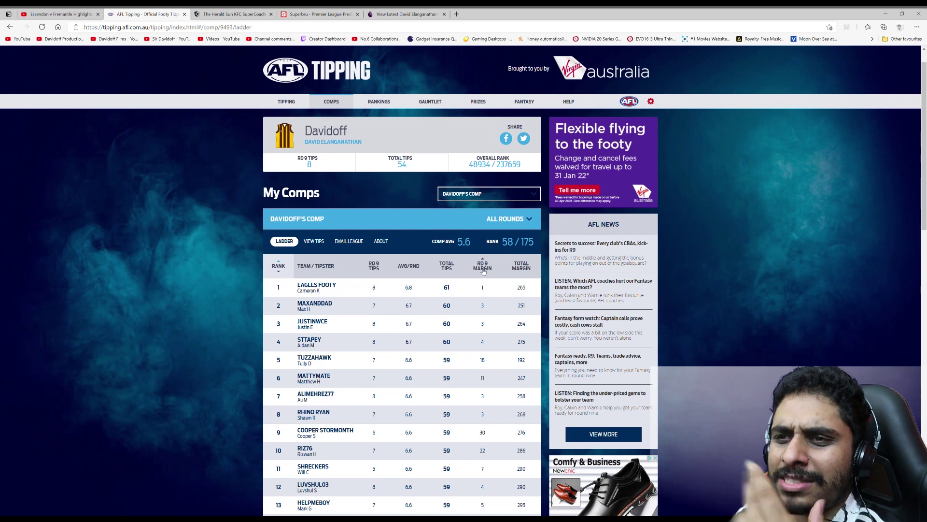
pyautogui.scroll(1, 404, 203)
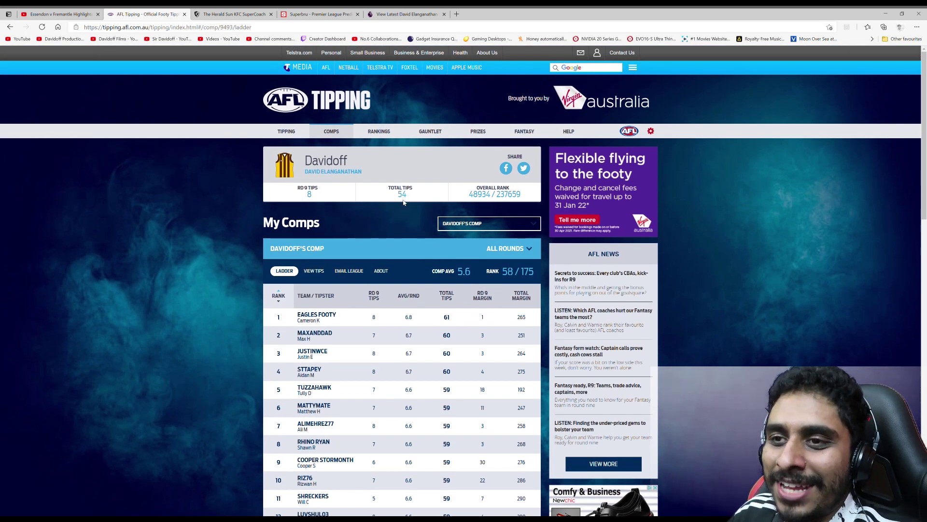
pyautogui.scroll(-2, 391, 331)
pyautogui.scroll(-2, 435, 251)
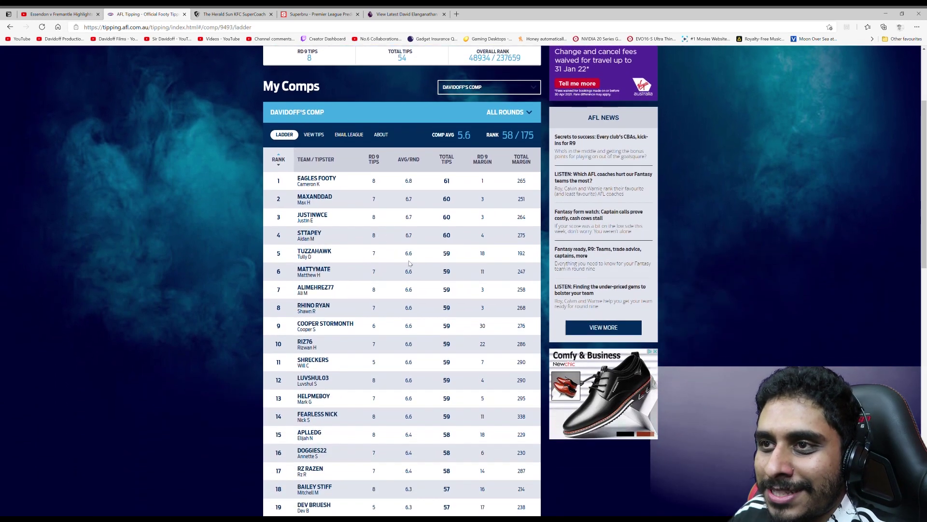
pyautogui.scroll(-15, 442, 235)
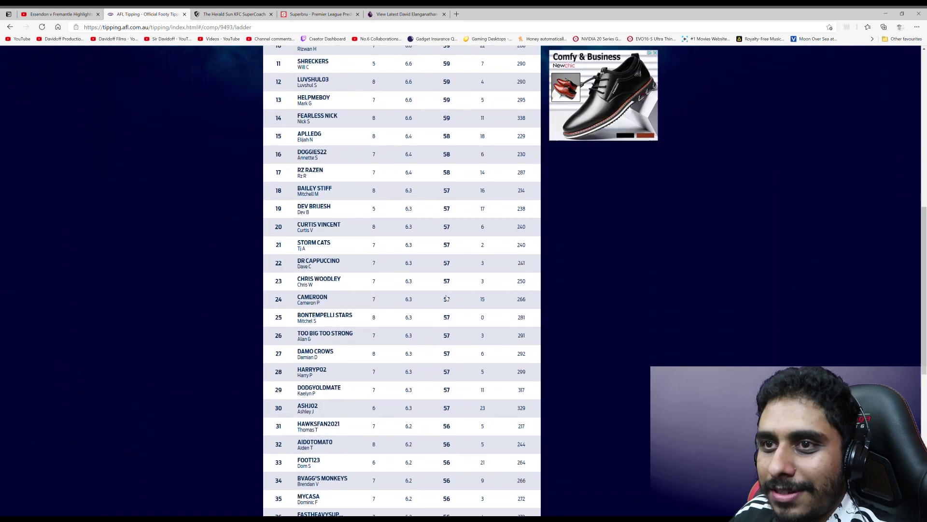
pyautogui.scroll(-2, 446, 308)
# Step: Load more tipsters onto the comp ladder and browse the extended list
pyautogui.click(408, 407)
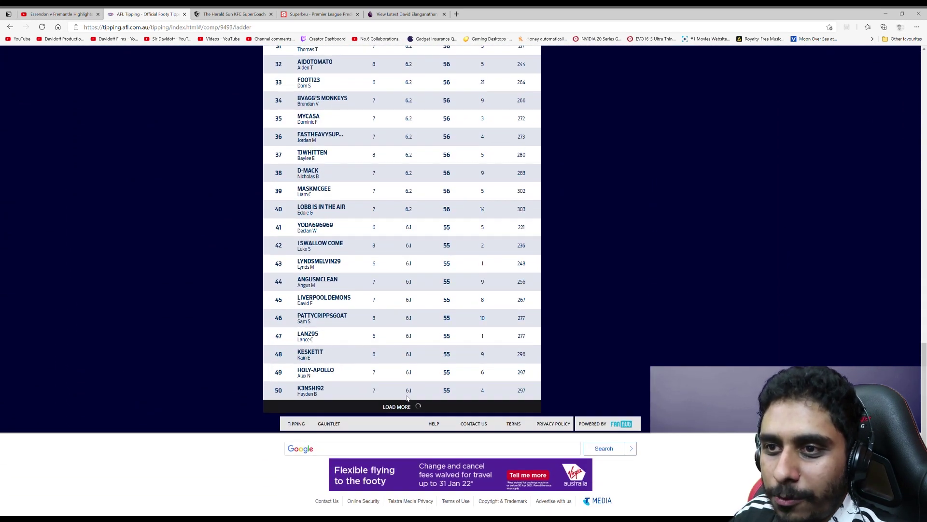
pyautogui.scroll(-20, 405, 382)
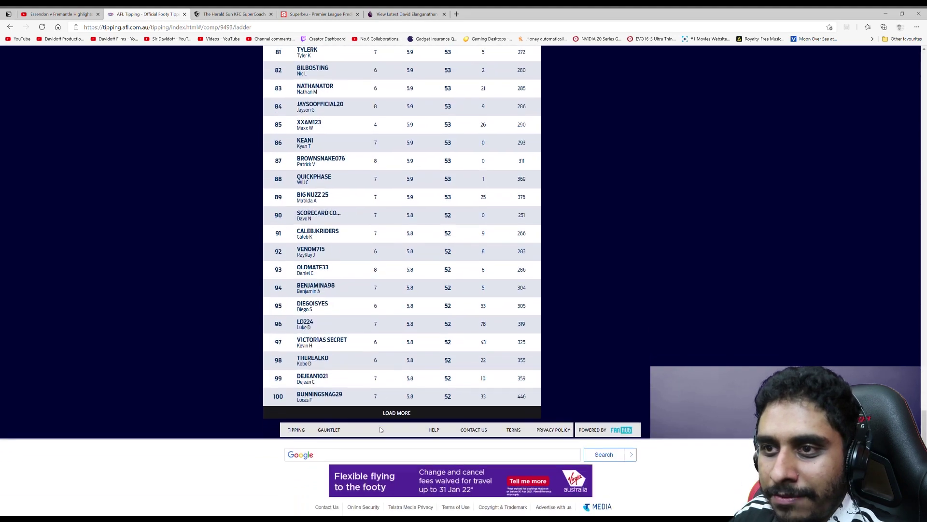
pyautogui.scroll(-10, 427, 344)
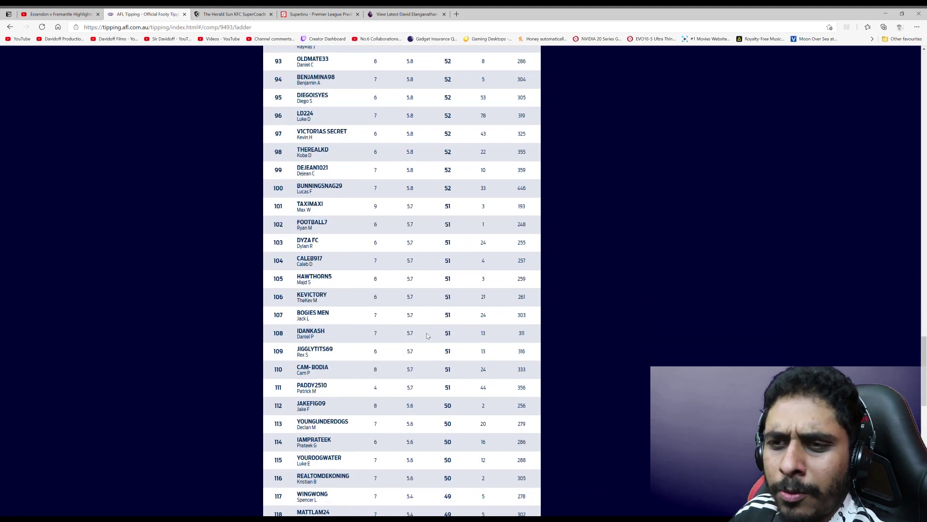
pyautogui.scroll(-8, 427, 331)
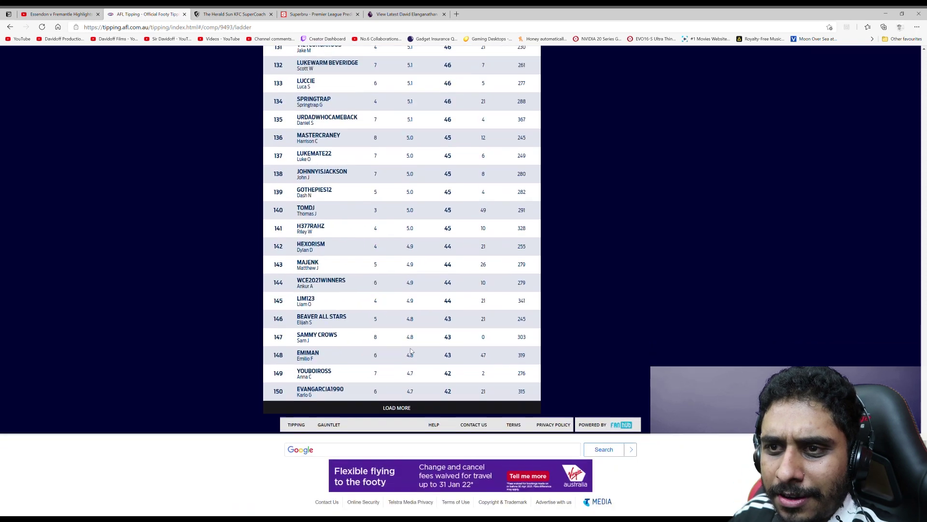
pyautogui.scroll(-10, 395, 405)
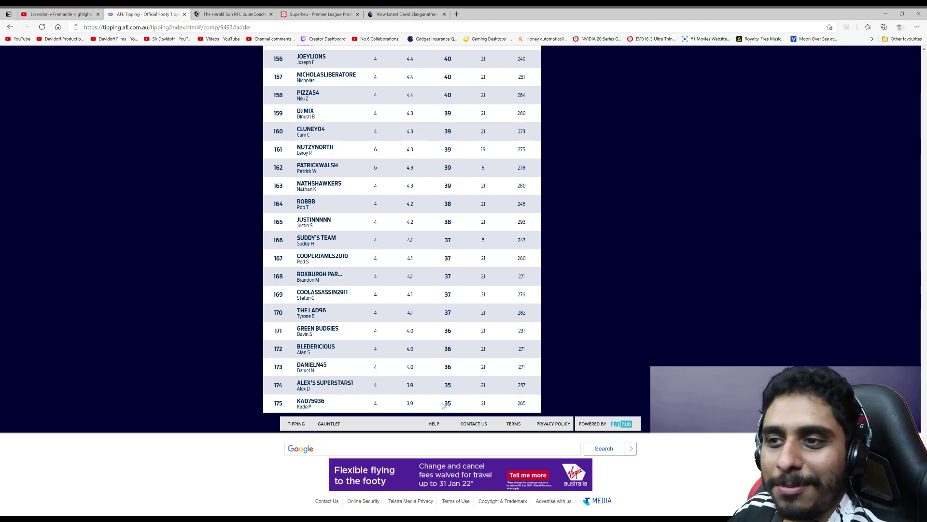
pyautogui.scroll(20, 427, 370)
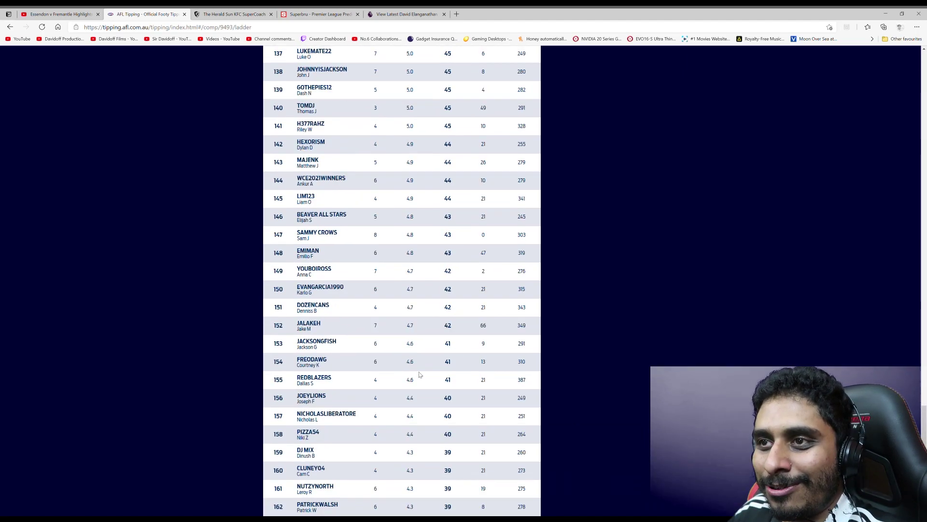
pyautogui.scroll(5, 407, 419)
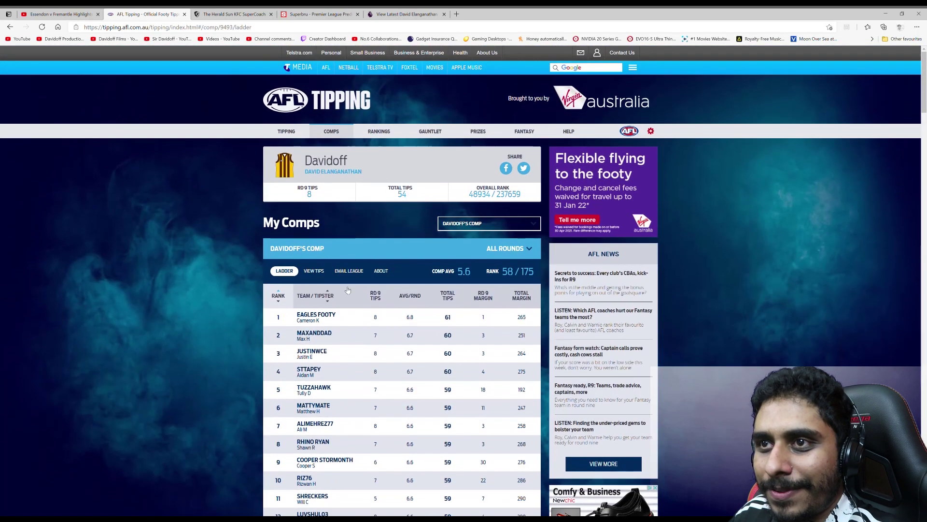
# Step: Return to the comps list, view Davidoff's Comp About details and select its comp code
pyautogui.click(338, 131)
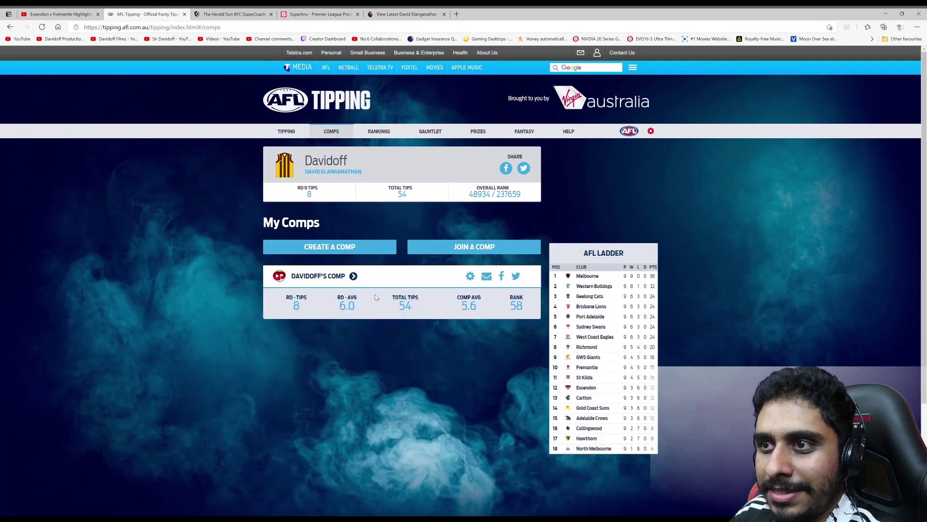
pyautogui.click(485, 278)
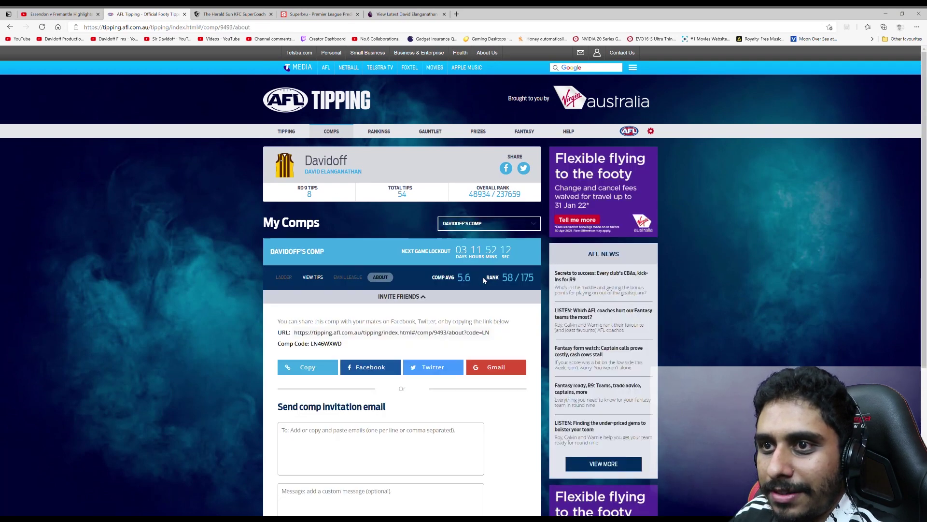
pyautogui.moveTo(310, 344); pyautogui.dragTo(346, 350)
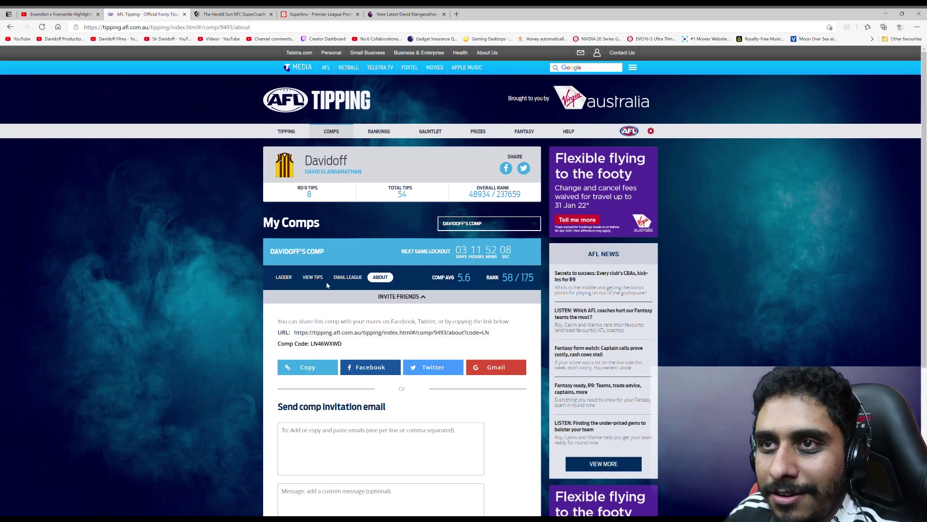
pyautogui.click(287, 131)
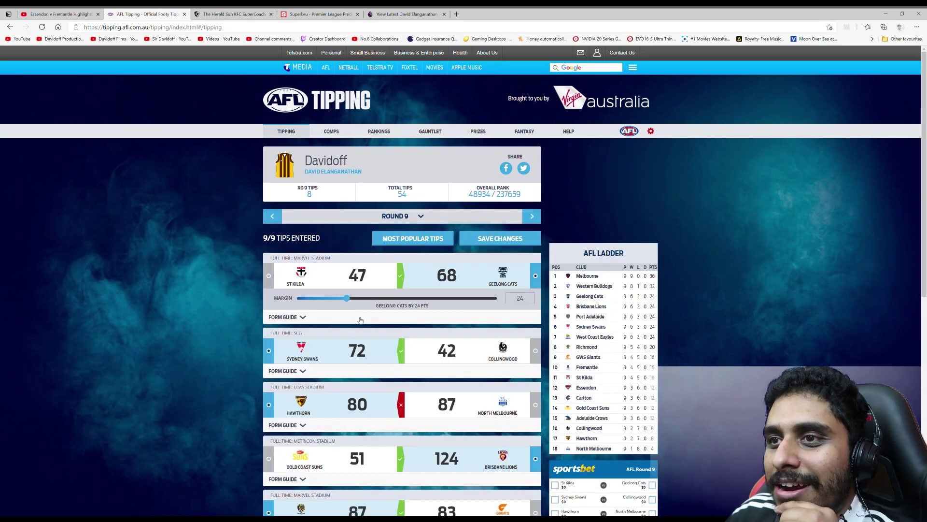
# Step: Review the Round 9 matches, with all 9/9 tips entered and full-time results
pyautogui.scroll(-1, 386, 256)
pyautogui.scroll(-1, 437, 212)
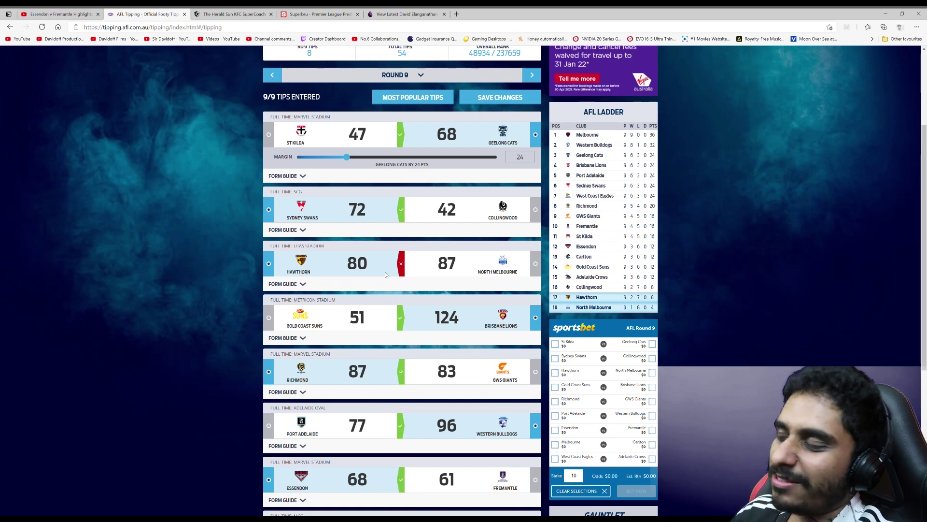
pyautogui.scroll(-3, 418, 314)
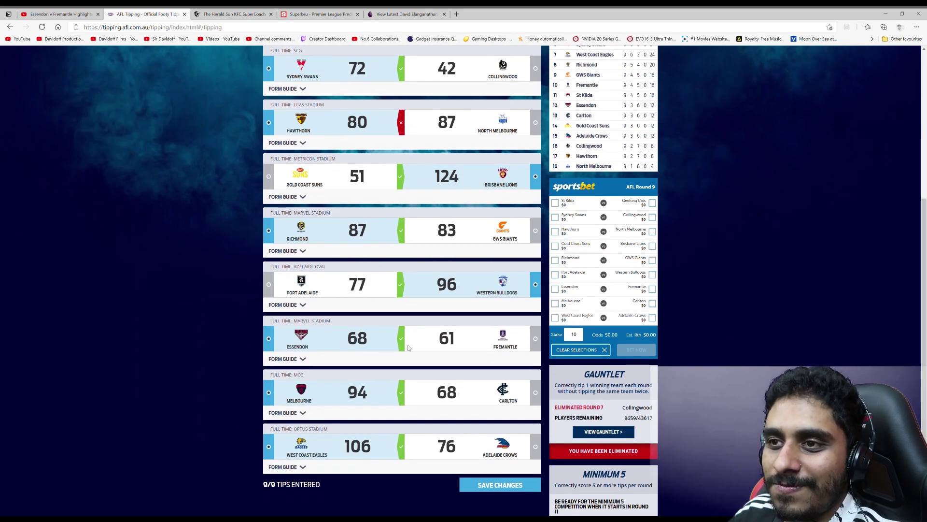
pyautogui.scroll(2, 407, 344)
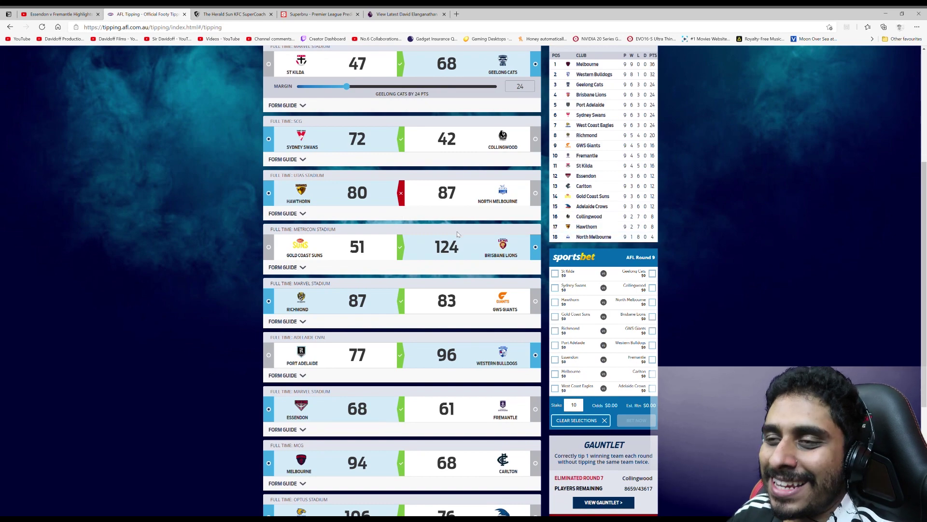
pyautogui.scroll(4, 419, 215)
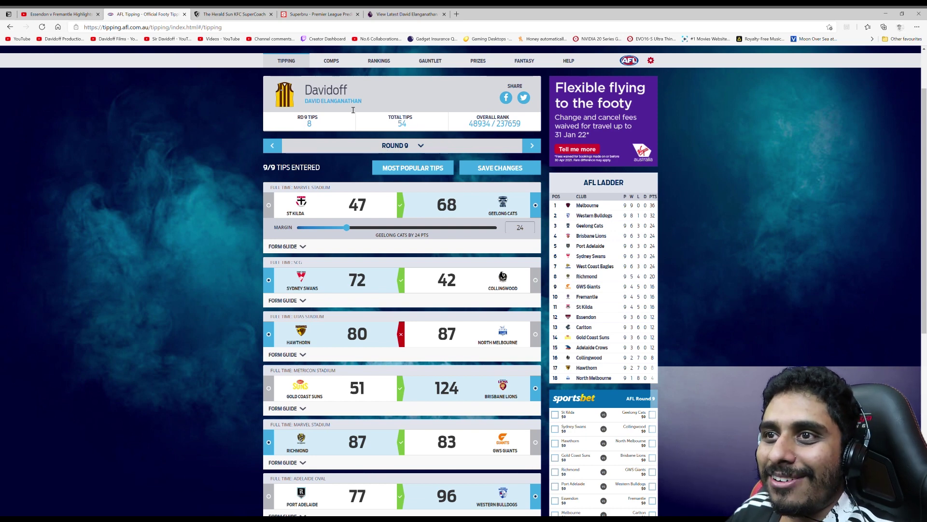
pyautogui.click(394, 148)
# Step: Switch to Round 10 and tip Brisbane Lions over Richmond by 11
pyautogui.click(459, 252)
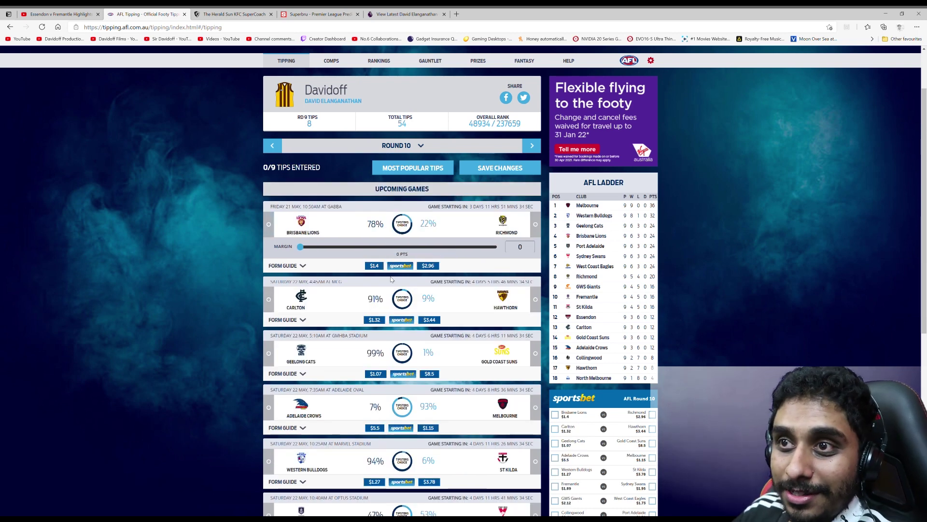
pyautogui.click(365, 234)
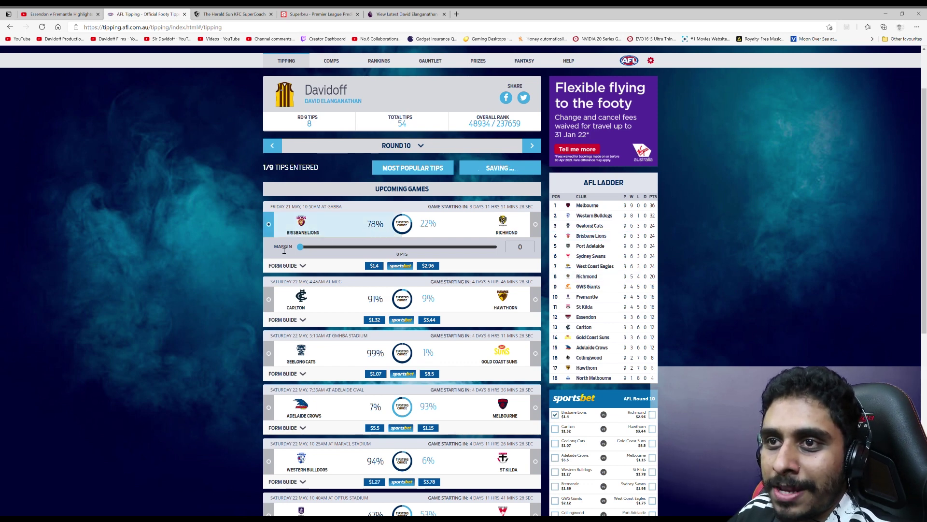
pyautogui.moveTo(300, 247); pyautogui.dragTo(325, 251)
pyautogui.tripleClick(248, 271)
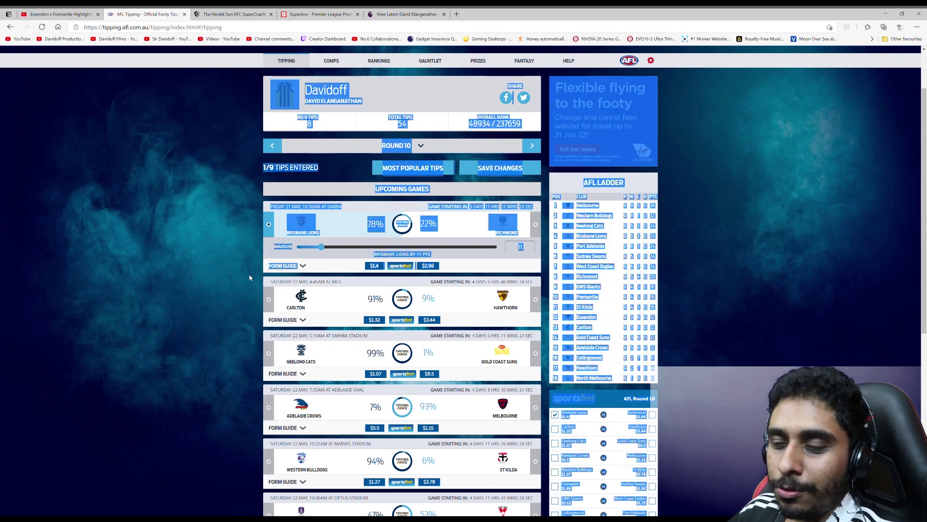
pyautogui.click(248, 274)
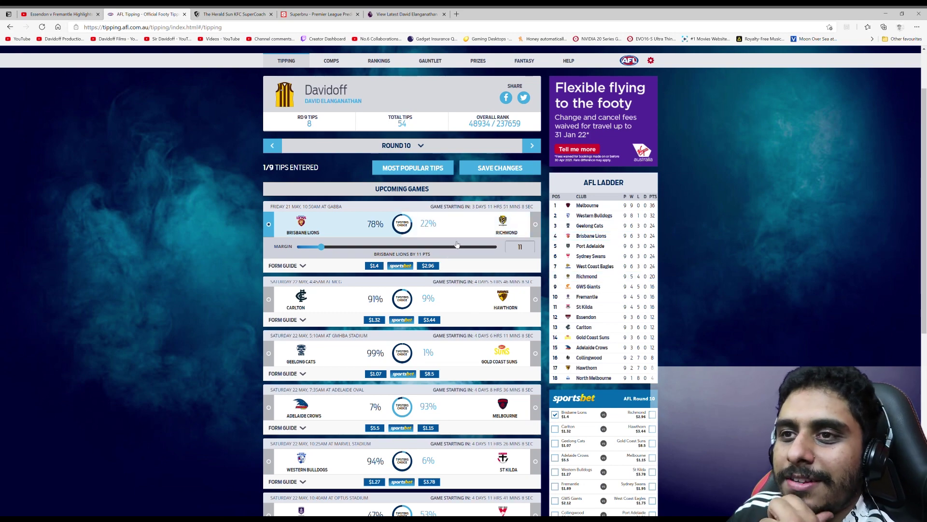
# Step: Tip Carlton over Hawthorn, Geelong over Gold Coast, Melbourne over Adelaide, Bulldogs over St Kilda
pyautogui.scroll(-1, 445, 246)
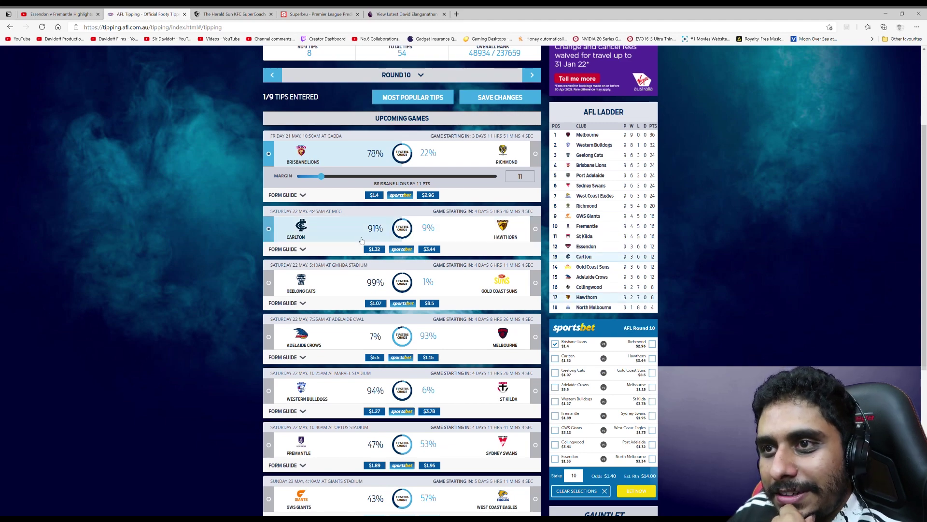
pyautogui.click(362, 240)
pyautogui.scroll(-1, 369, 277)
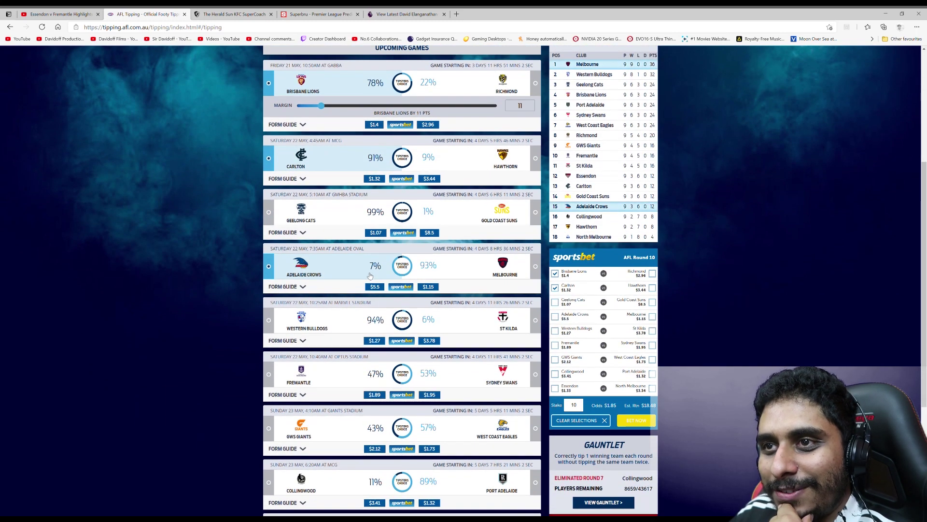
pyautogui.click(380, 223)
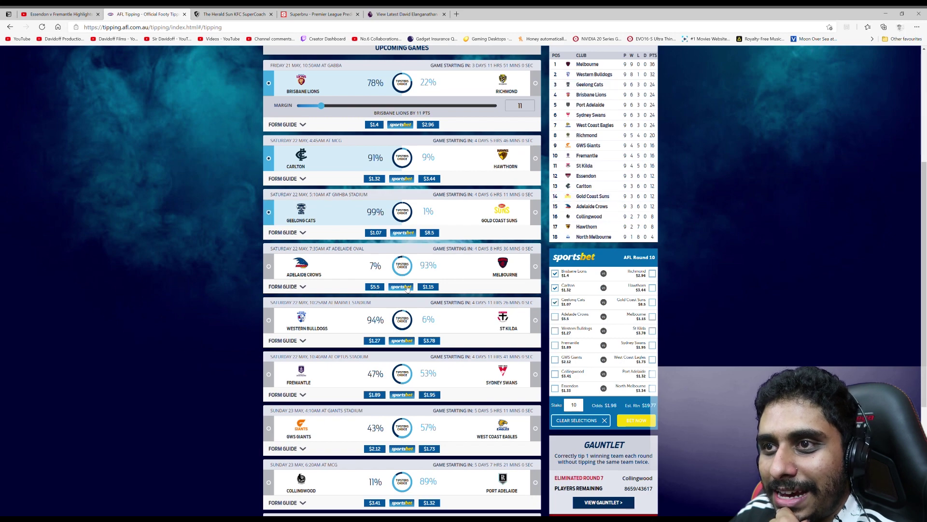
pyautogui.click(473, 272)
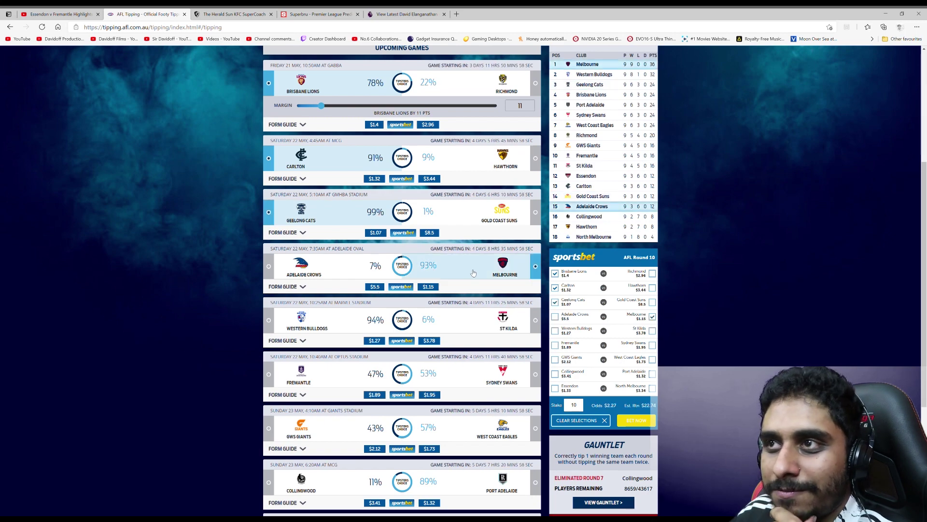
pyautogui.scroll(1, 473, 273)
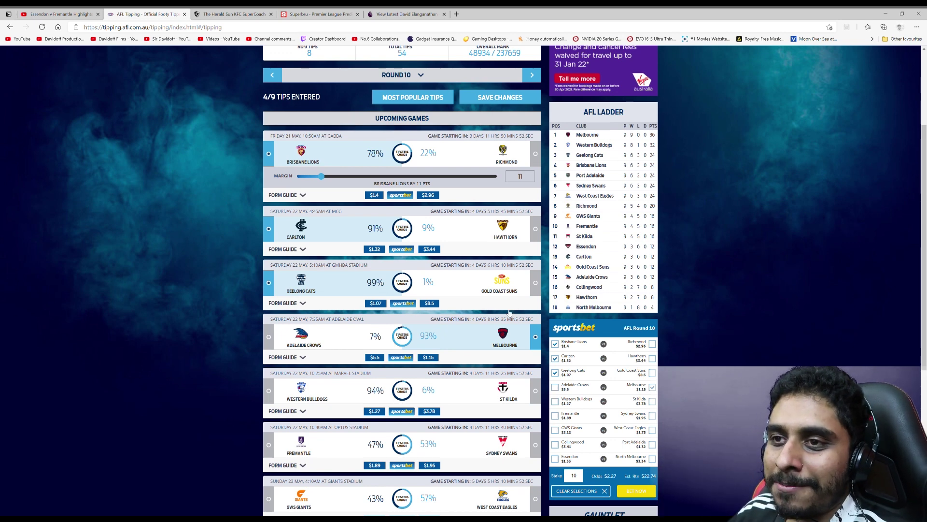
pyautogui.scroll(-2, 483, 276)
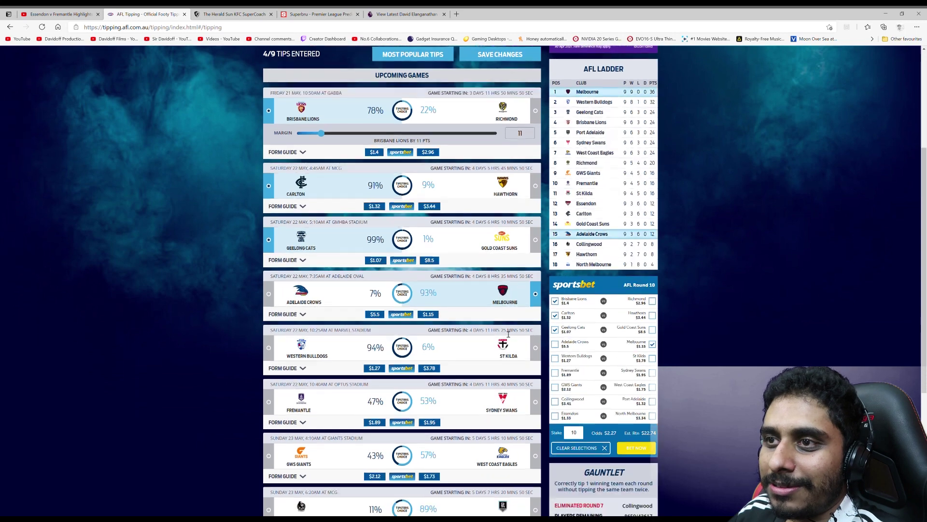
pyautogui.scroll(-2, 475, 273)
pyautogui.scroll(2, 402, 260)
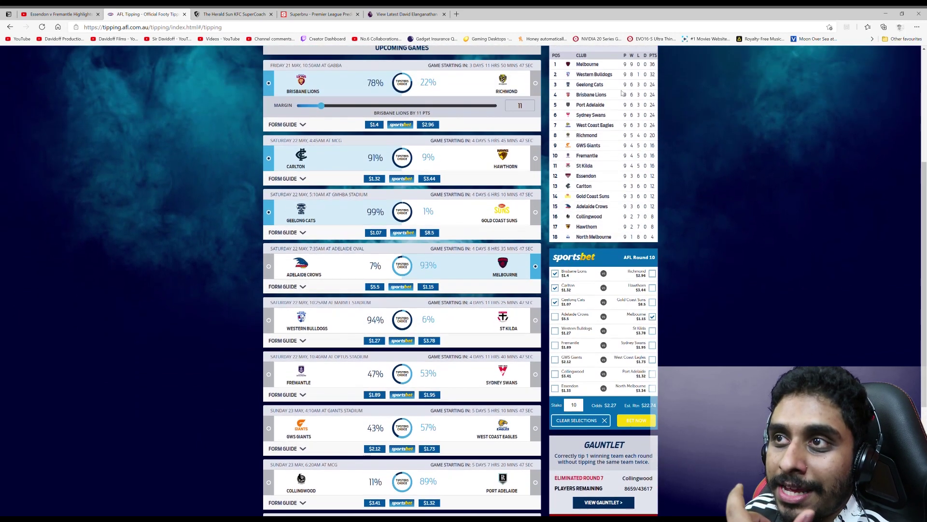
pyautogui.click(365, 319)
# Step: Pick Fremantle in the Fremantle v Sydney Swans match for Round 10
pyautogui.scroll(-2, 422, 285)
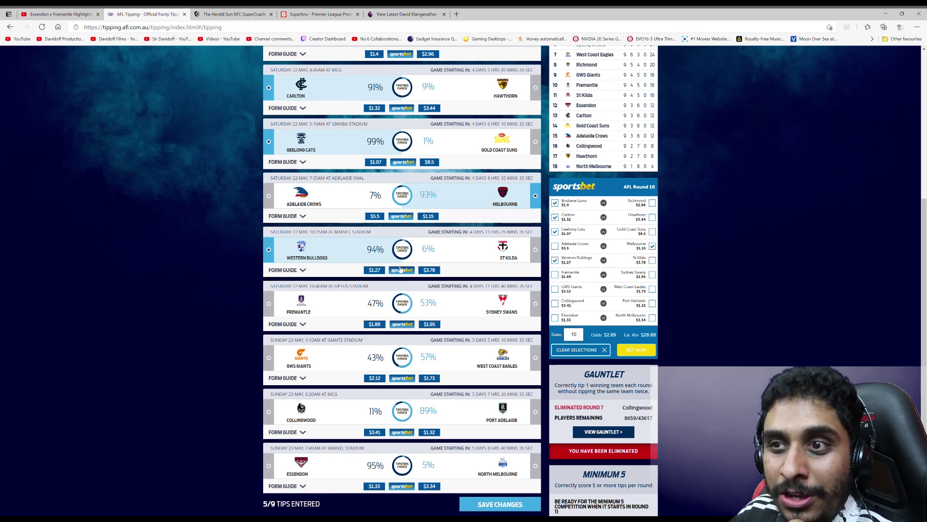
pyautogui.click(366, 320)
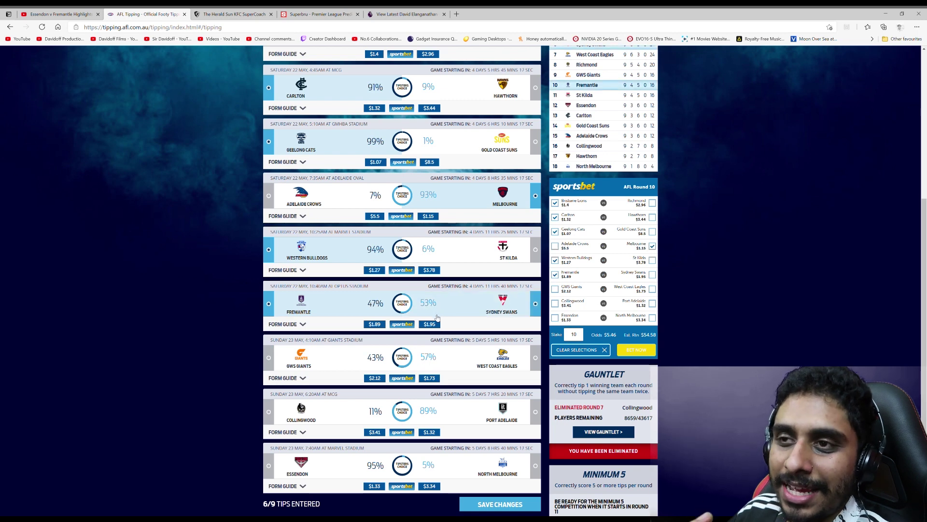
pyautogui.scroll(2, 436, 318)
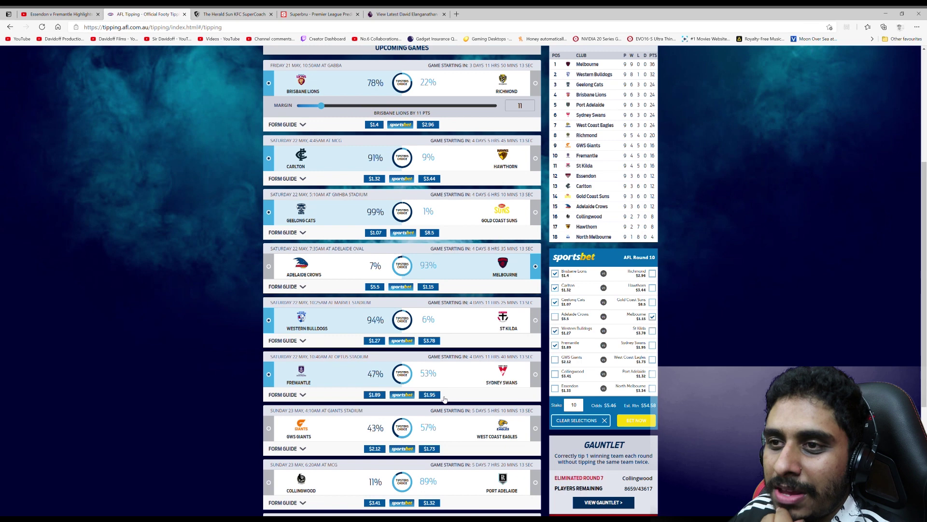
pyautogui.scroll(-2, 385, 391)
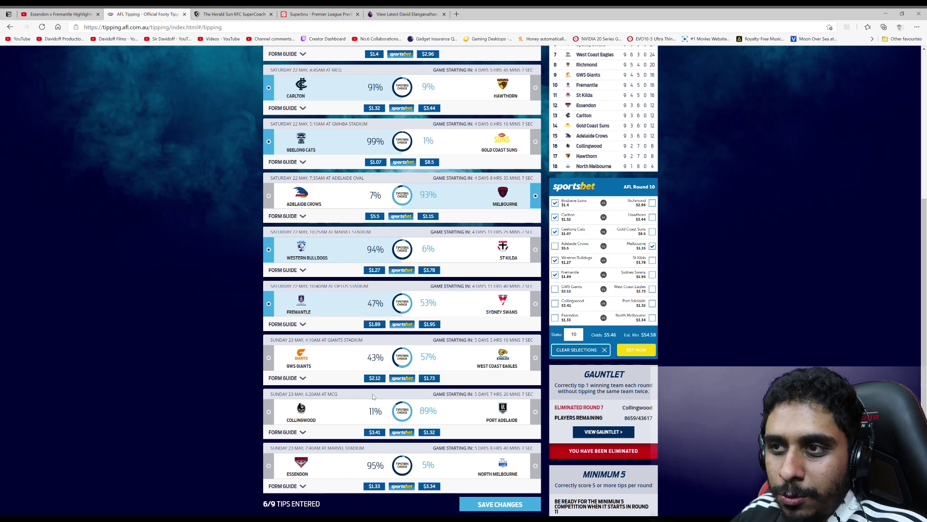
# Step: Pick GWS Giants in the GWS Giants v West Coast Eagles match for Round 10
pyautogui.scroll(2, 380, 392)
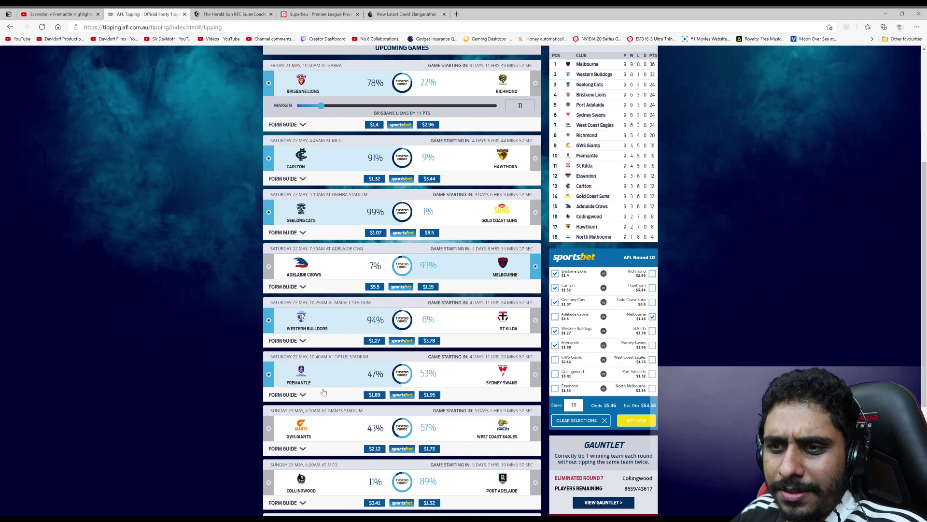
pyautogui.scroll(-3, 367, 411)
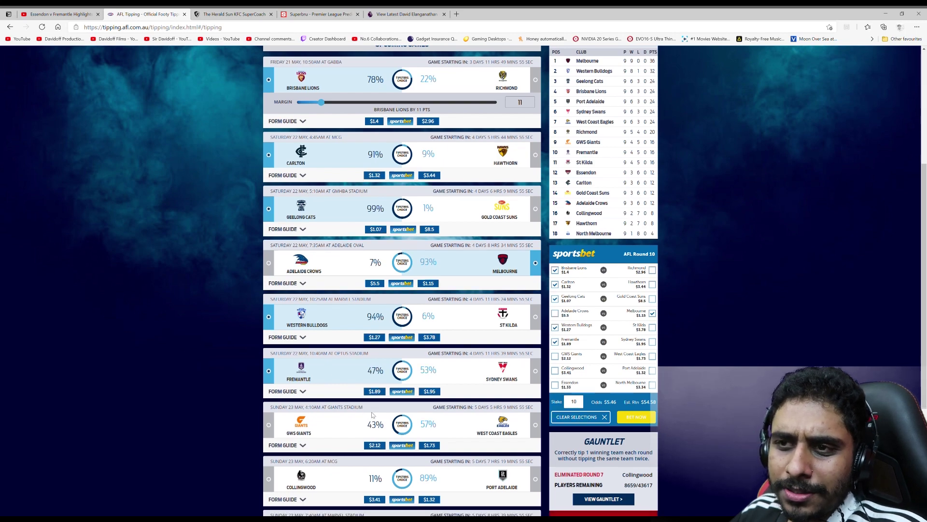
pyautogui.scroll(2, 374, 400)
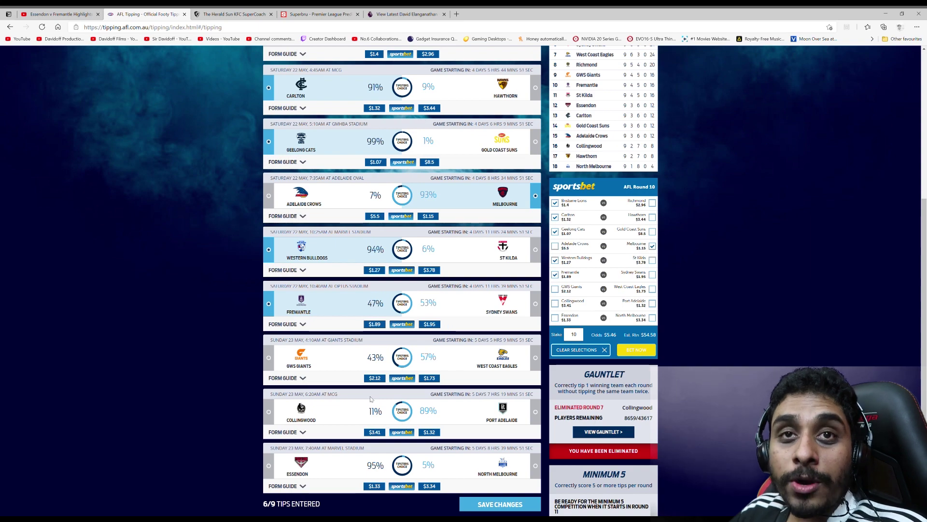
pyautogui.click(372, 360)
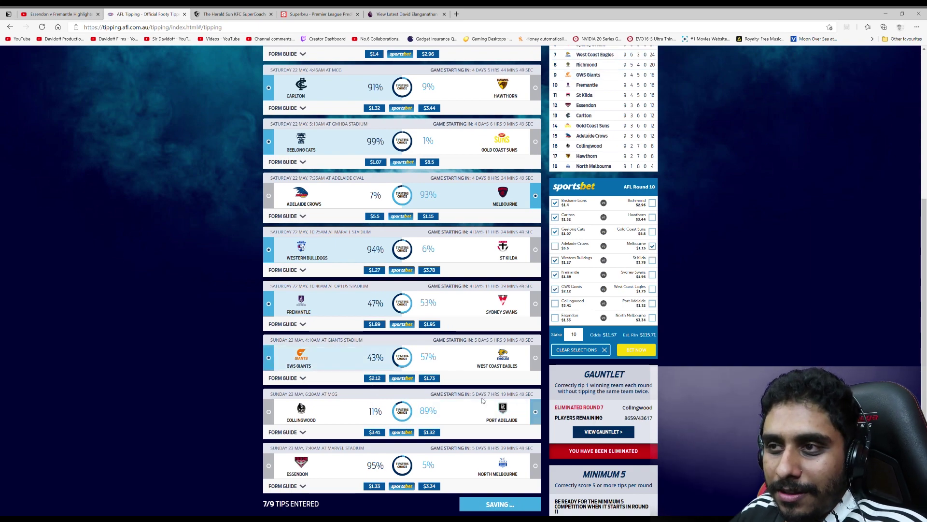
pyautogui.scroll(2, 483, 390)
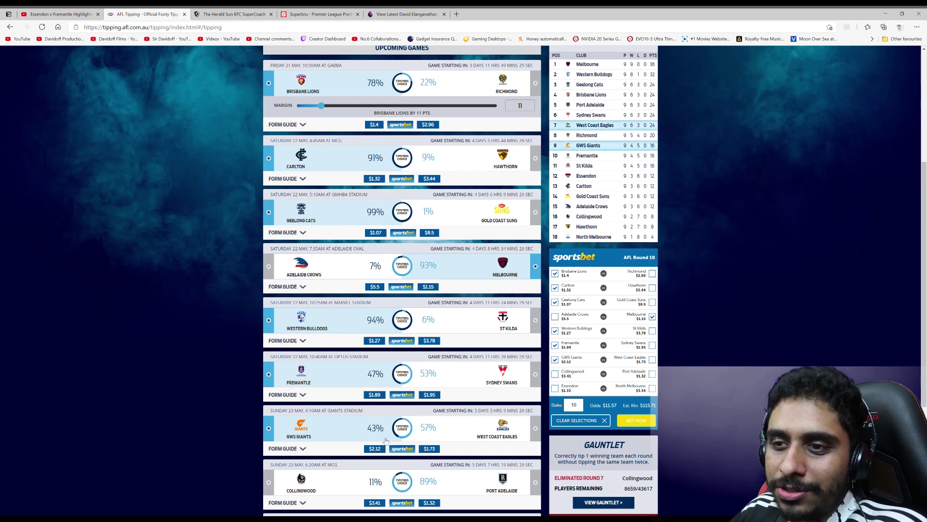
pyautogui.scroll(-2, 384, 425)
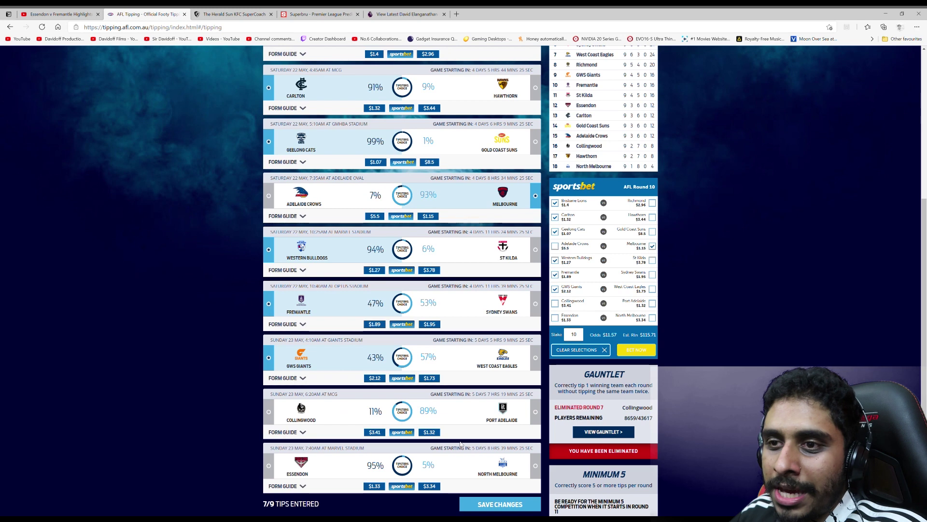
# Step: Tip Port Adelaide over Collingwood and North Melbourne over Essendon, completing Round 10
pyautogui.click(457, 422)
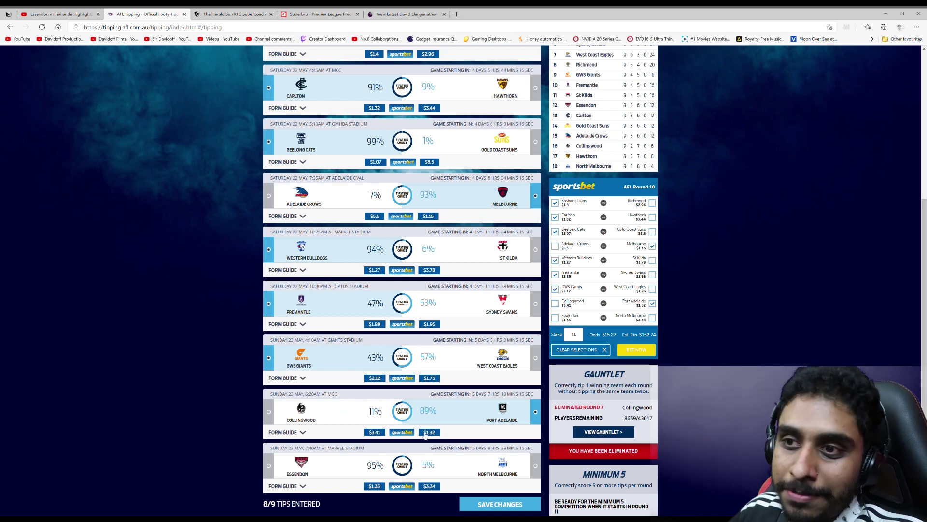
pyautogui.scroll(2, 437, 436)
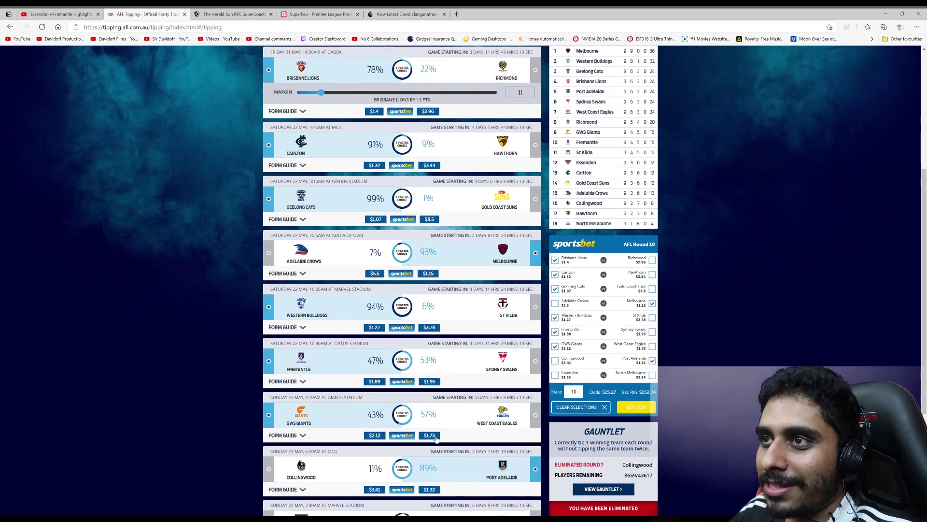
pyautogui.scroll(-2, 403, 443)
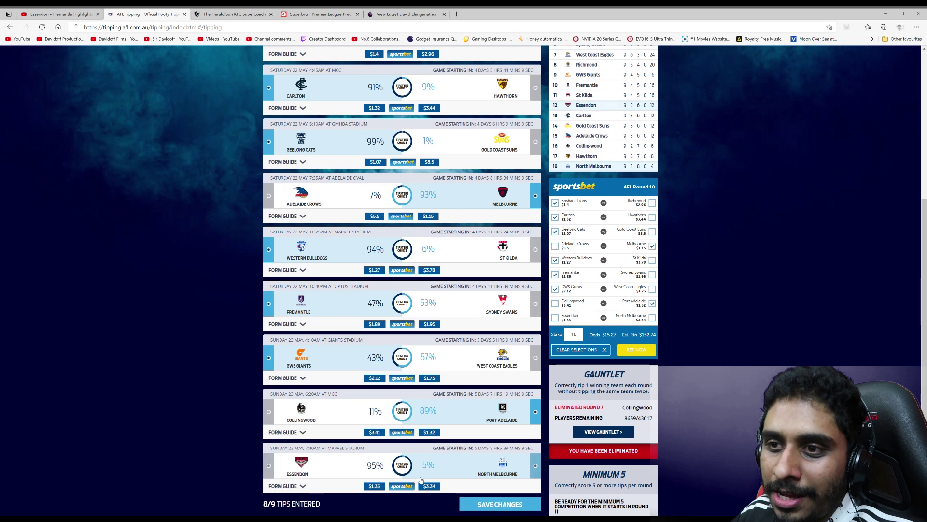
pyautogui.click(482, 478)
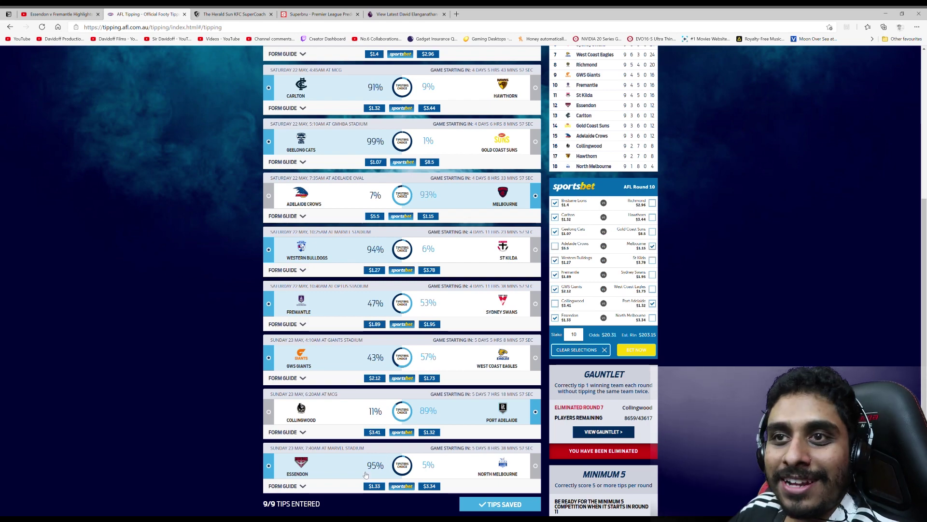
pyautogui.scroll(2, 358, 480)
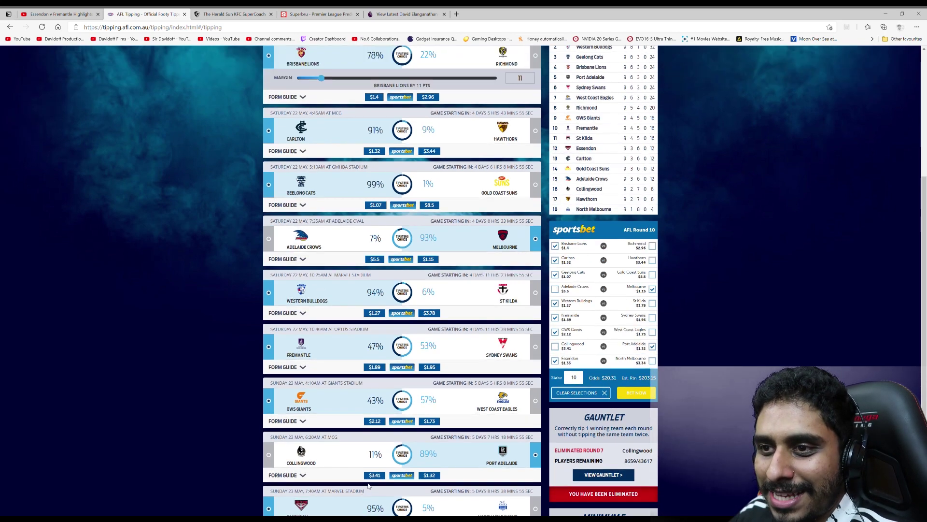
pyautogui.scroll(4, 347, 422)
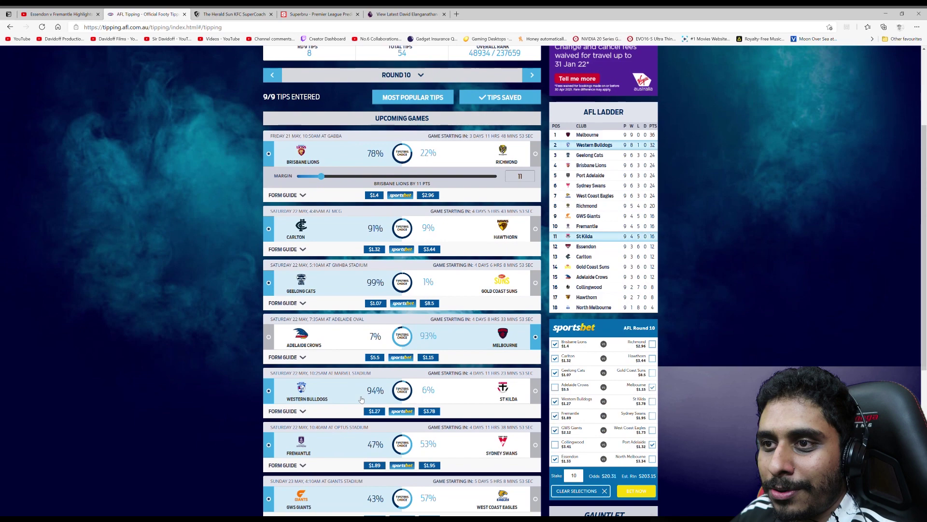
pyautogui.scroll(2, 376, 347)
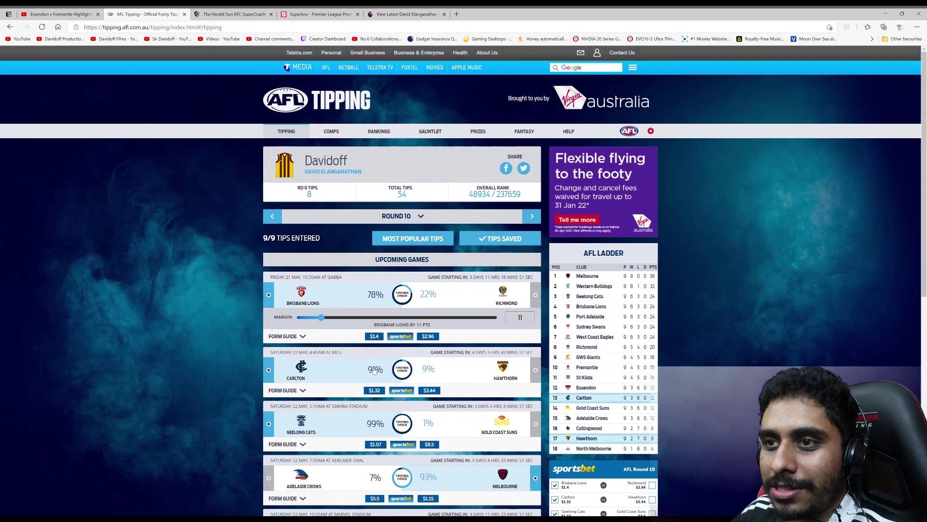